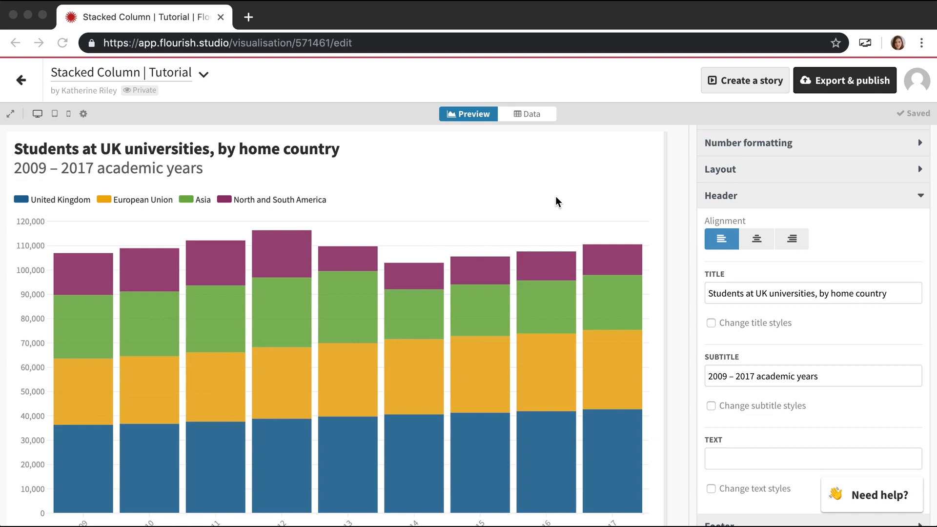
# Look over the stacked column chart of UK university students and open its underlying data sheet
pyautogui.click(533, 114)
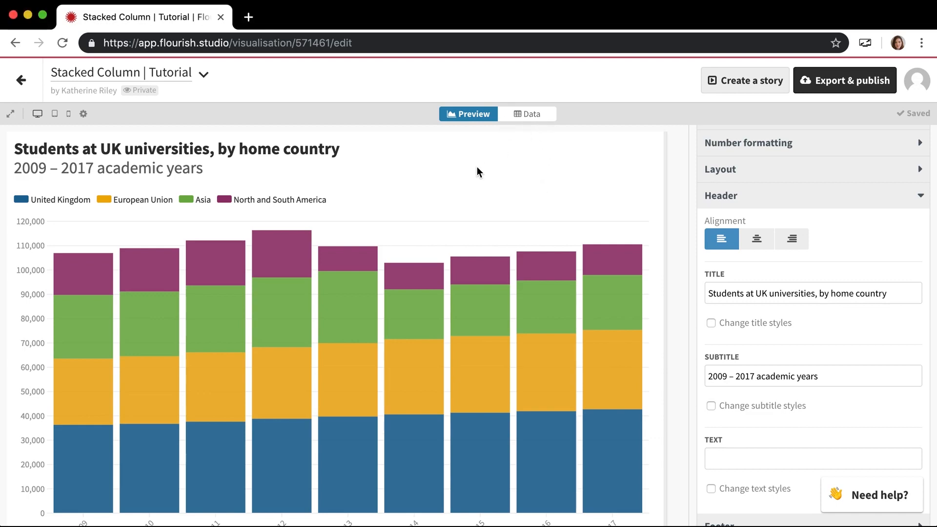
pyautogui.scroll(-1, 458, 195)
pyautogui.scroll(1, 457, 195)
pyautogui.scroll(-1, 458, 194)
pyautogui.scroll(1, 458, 194)
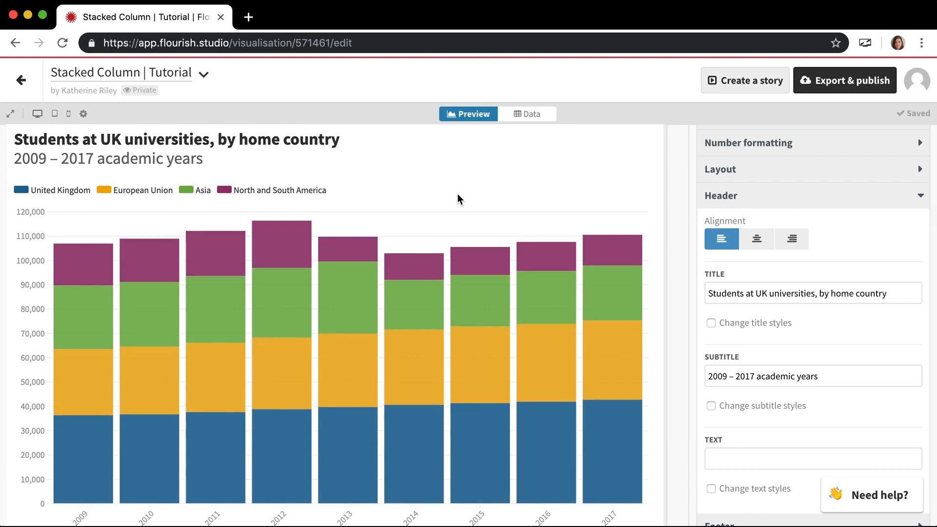
pyautogui.click(535, 117)
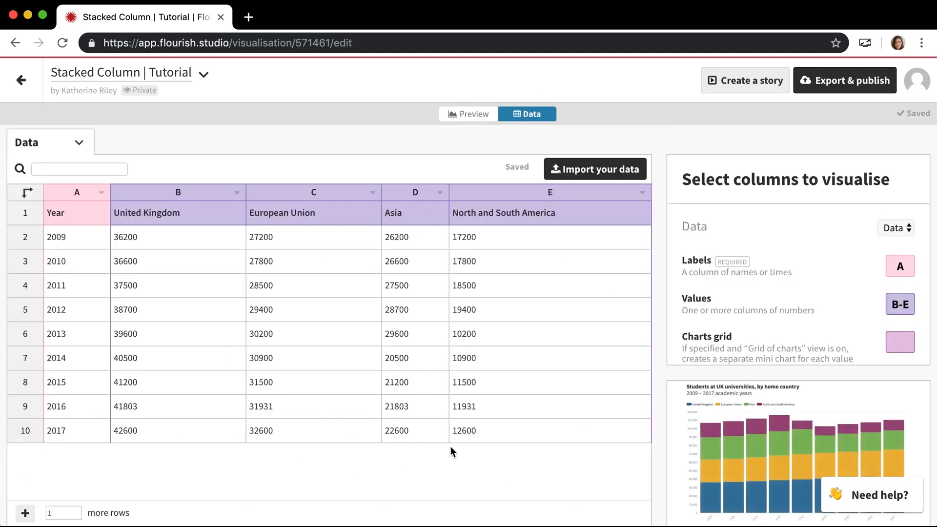
# Set the United Kingdom value for 2009 to 362000, and restore it to 36200
pyautogui.doubleClick(198, 236)
pyautogui.write('0')
pyautogui.press('Tab')
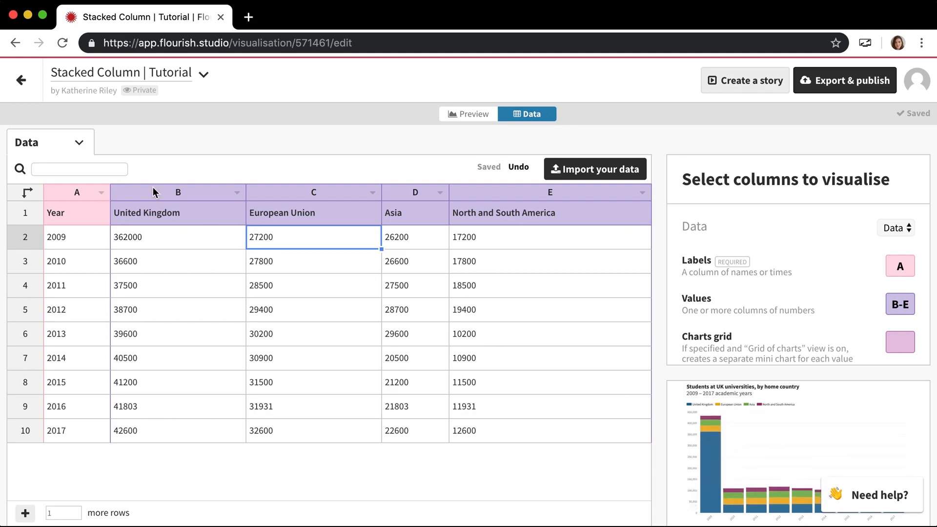
pyautogui.doubleClick(164, 236)
pyautogui.press('BackSpace')
pyautogui.click(193, 275)
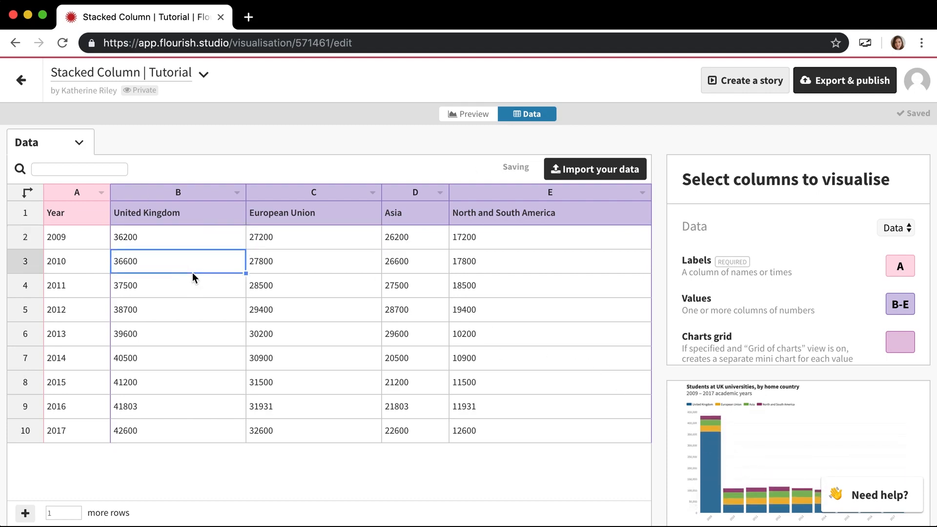
# Move the United Kingdom column to another position in the data sheet and return it to column B
pyautogui.click(184, 192)
pyautogui.moveTo(182, 192); pyautogui.dragTo(155, 188)
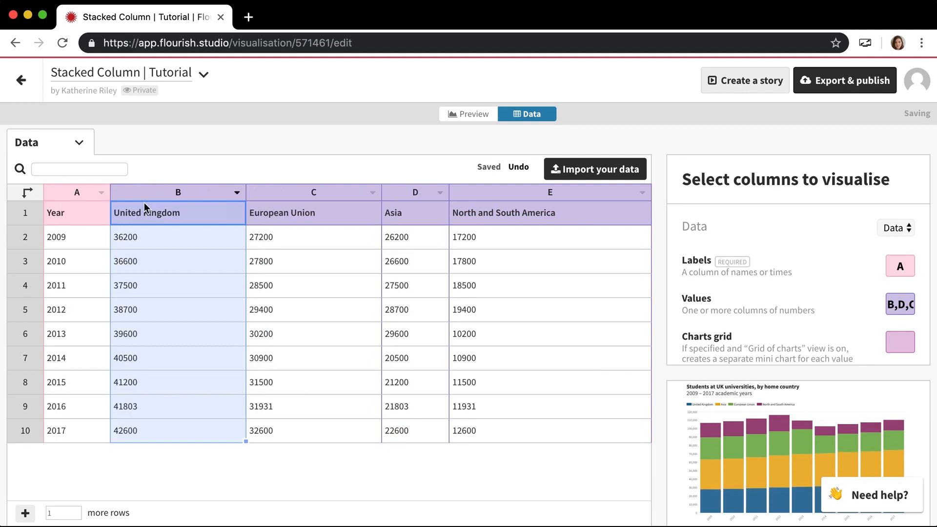
# Examine the insert, remove and sort options available for the United Kingdom column and for the 2009 row
pyautogui.rightClick(171, 190)
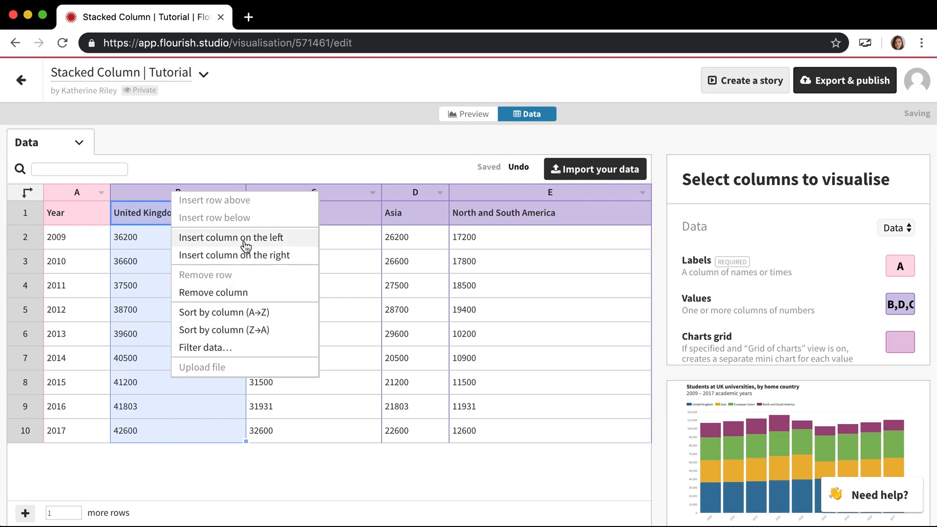
pyautogui.click(26, 239)
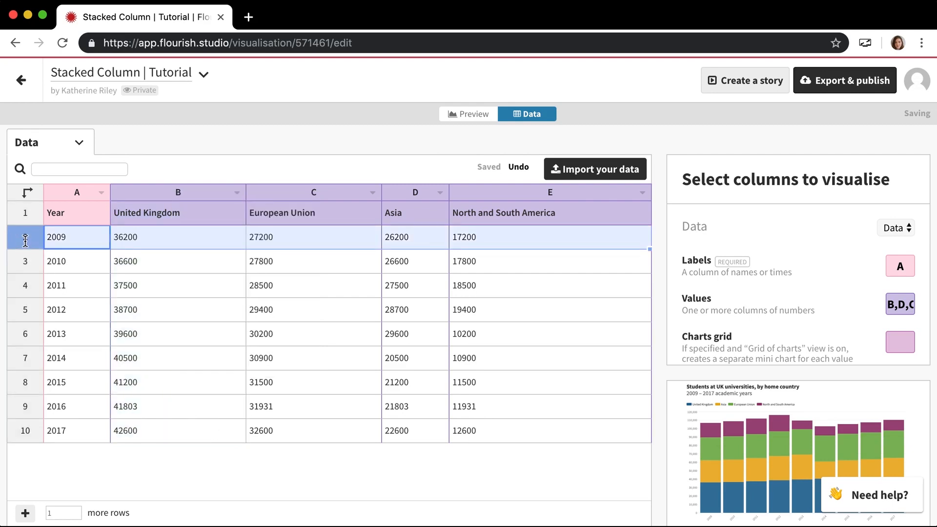
pyautogui.rightClick(26, 240)
pyautogui.click(25, 239)
pyautogui.rightClick(26, 238)
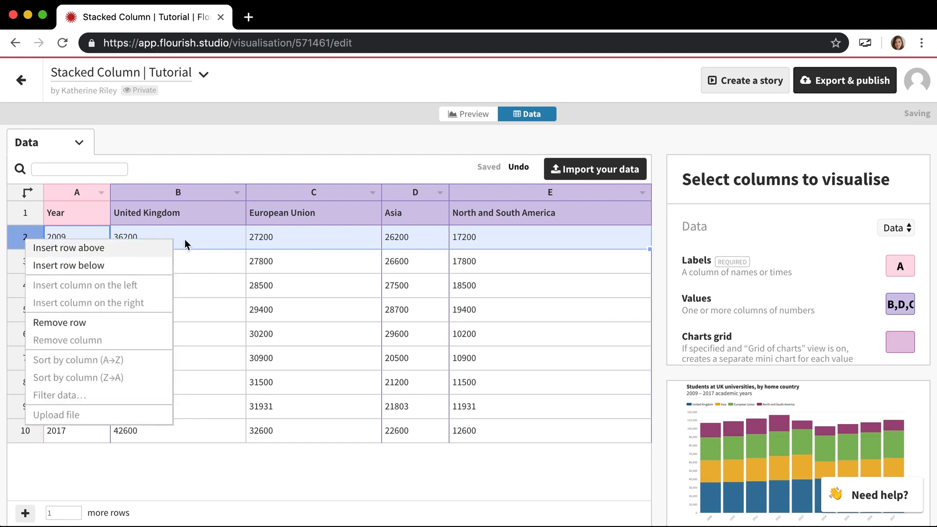
# Open the data filter for the United Kingdom column to view its minimum and maximum fields, and cancel it
pyautogui.click(217, 195)
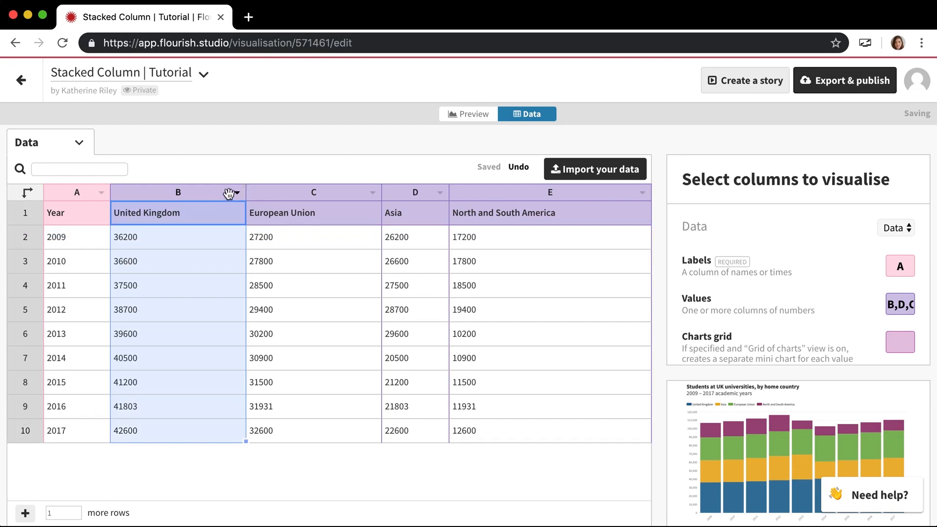
pyautogui.click(237, 195)
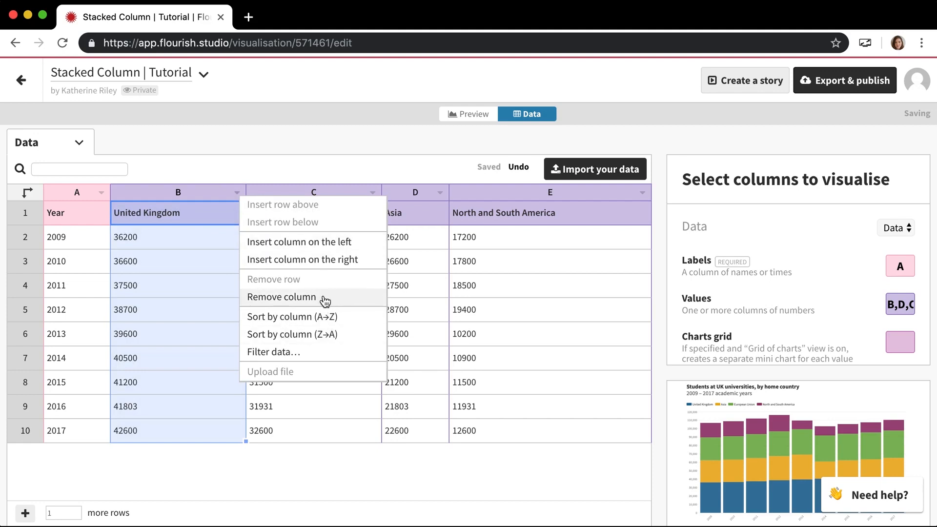
pyautogui.click(340, 351)
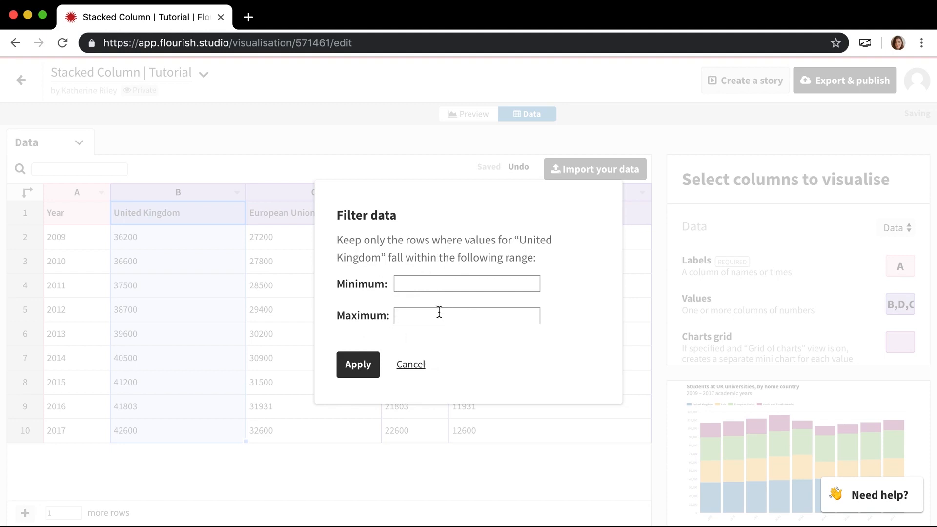
pyautogui.click(417, 367)
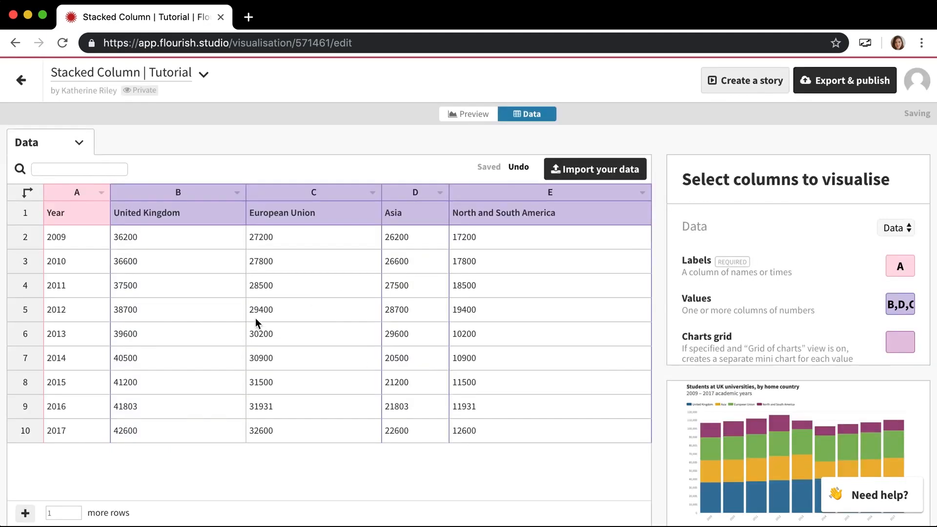
# Transpose the rows and columns of the data sheet, and transpose them back
pyautogui.click(28, 195)
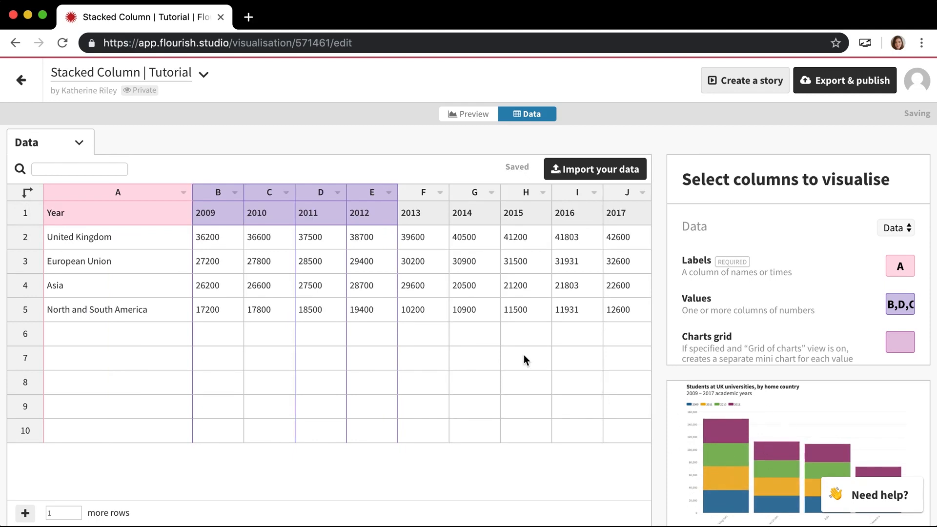
pyautogui.click(27, 193)
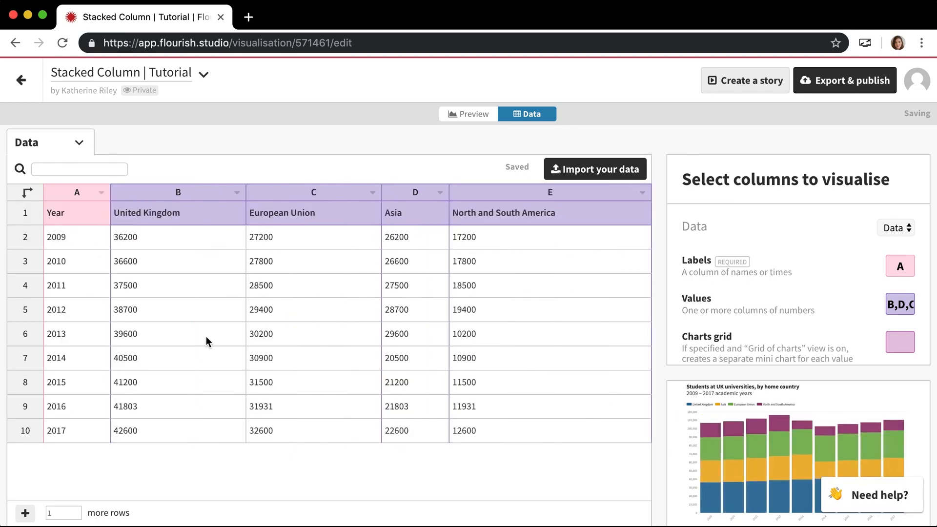
# Upload the image good-veggie-boy.jpeg into the United Kingdom cell of the 2017 row
pyautogui.click(191, 432)
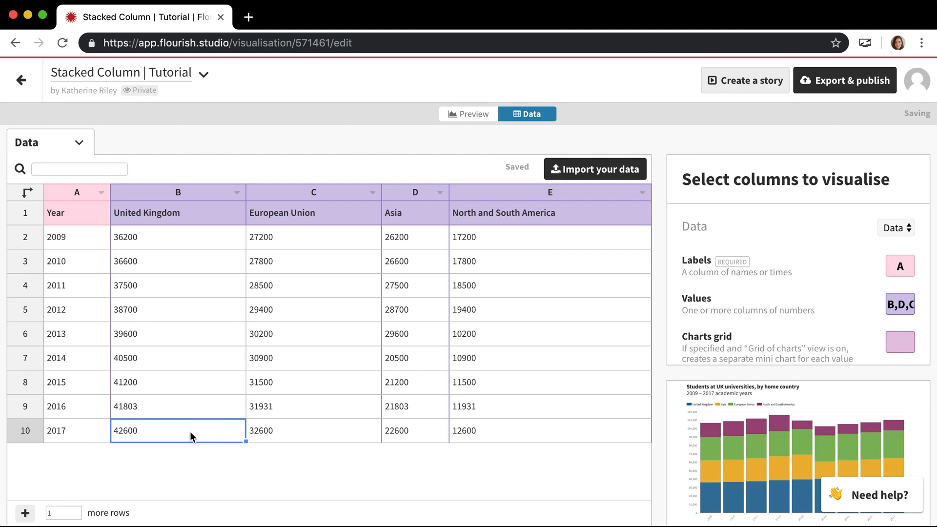
pyautogui.scroll(-1, 818, 328)
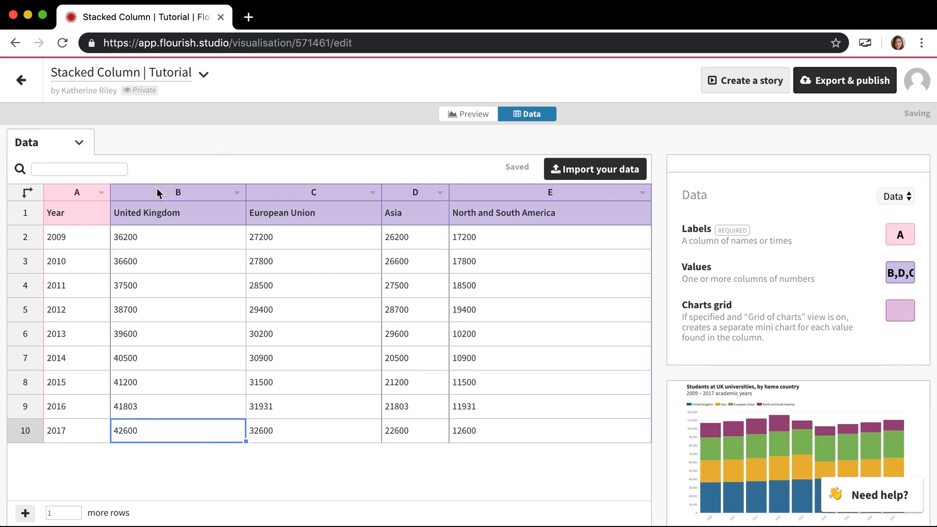
pyautogui.rightClick(169, 436)
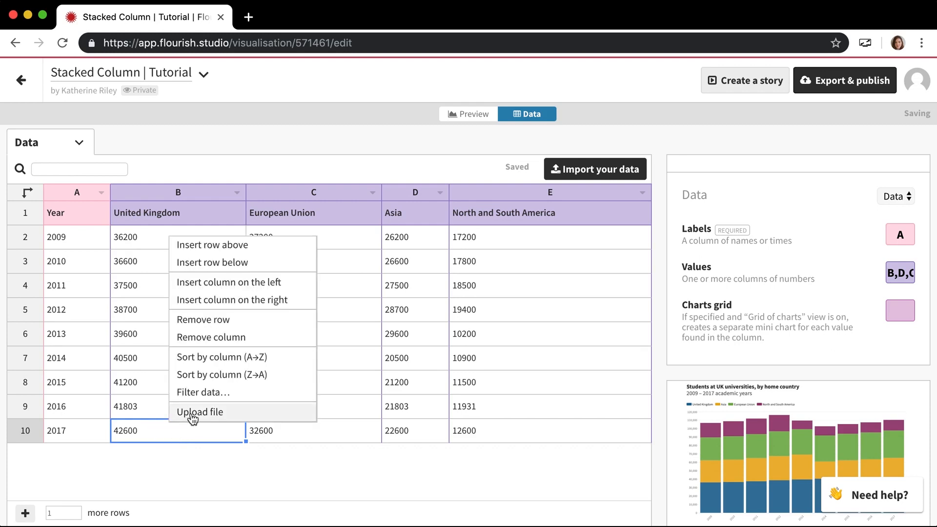
pyautogui.click(193, 413)
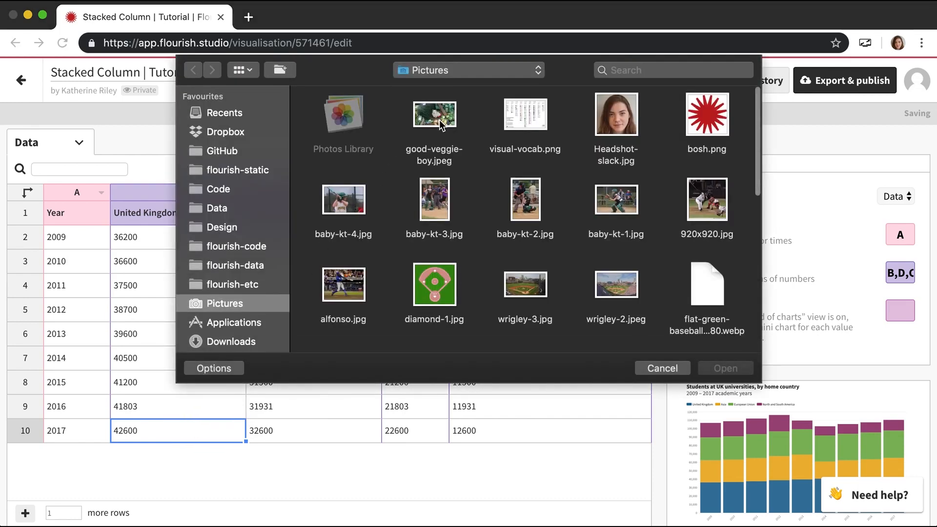
pyautogui.doubleClick(440, 119)
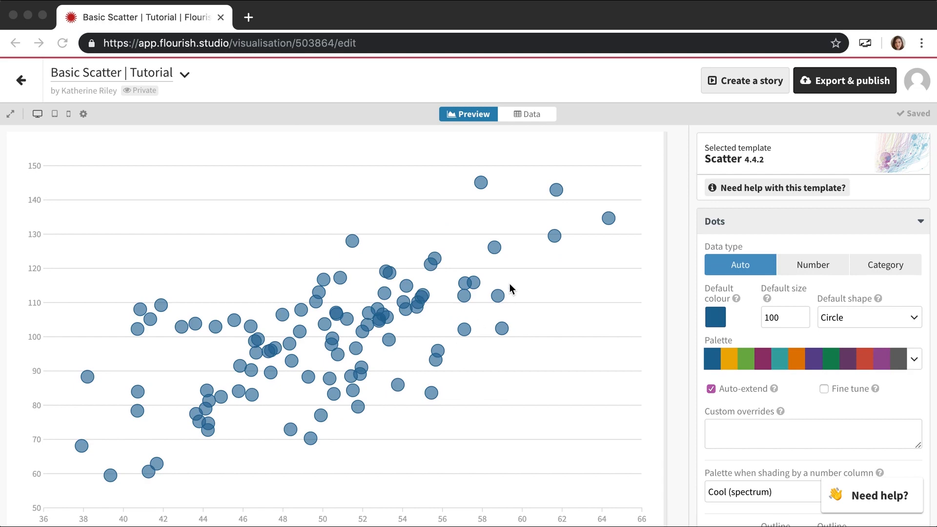
# Import the desktop file chi-community-hardshi...ators.csv into the scatter chart's data sheet and continue to the column selection
pyautogui.click(532, 114)
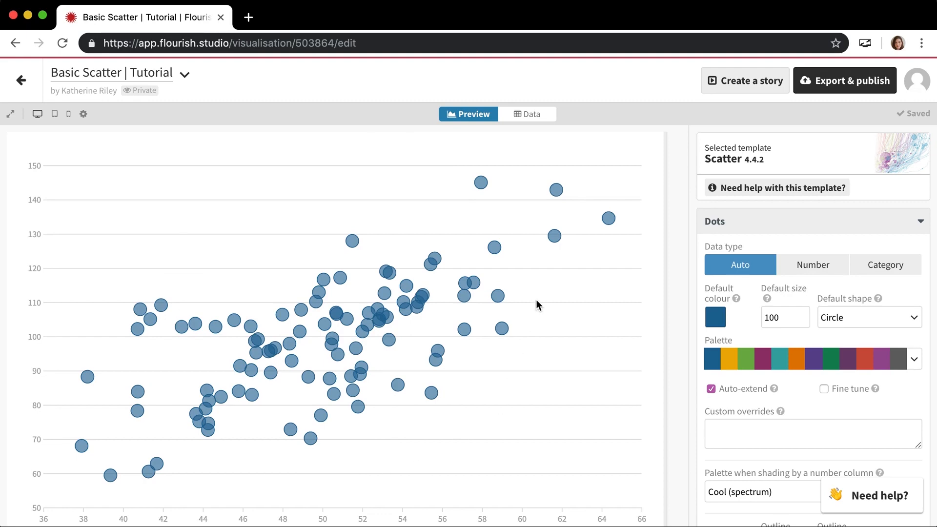
pyautogui.click(526, 117)
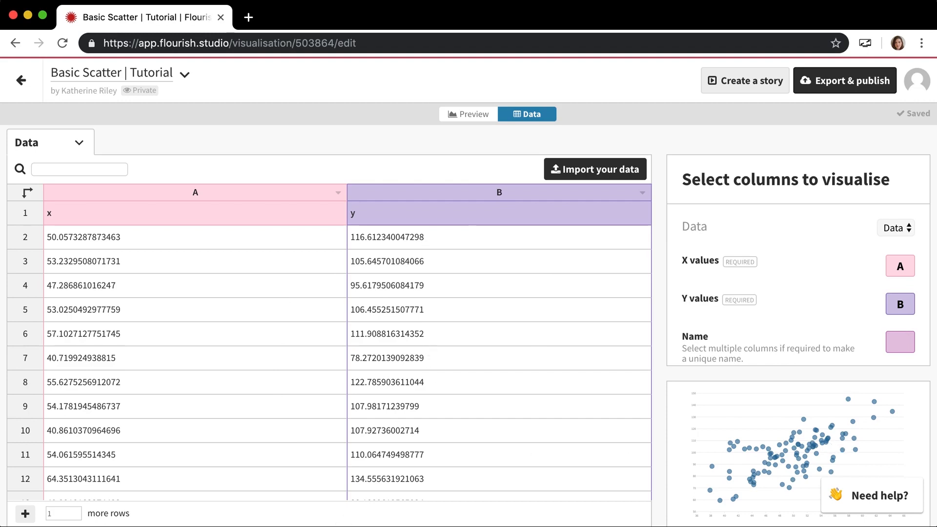
pyautogui.click(613, 170)
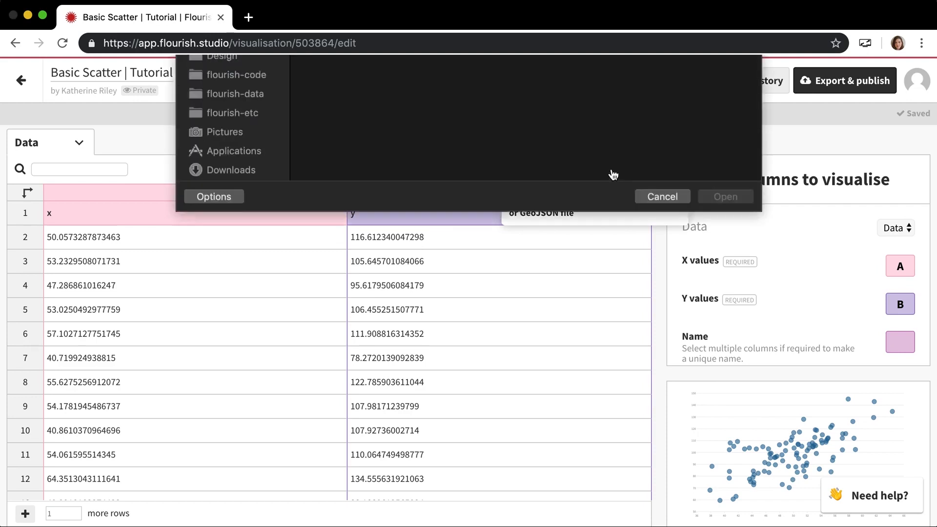
pyautogui.click(619, 122)
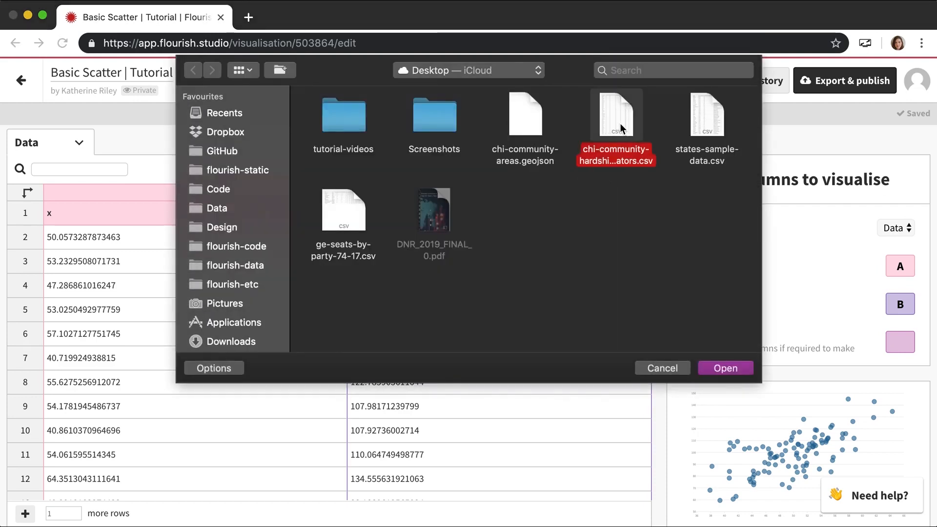
pyautogui.click(727, 367)
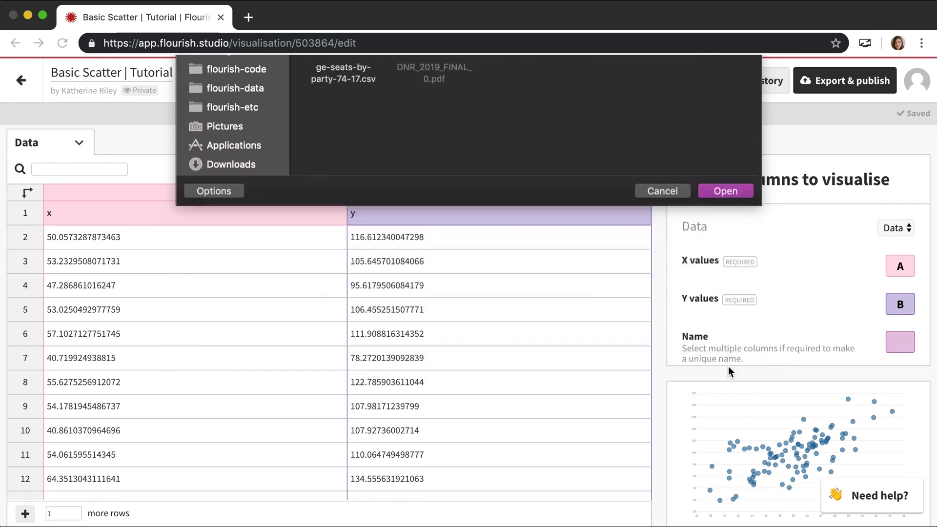
pyautogui.click(368, 335)
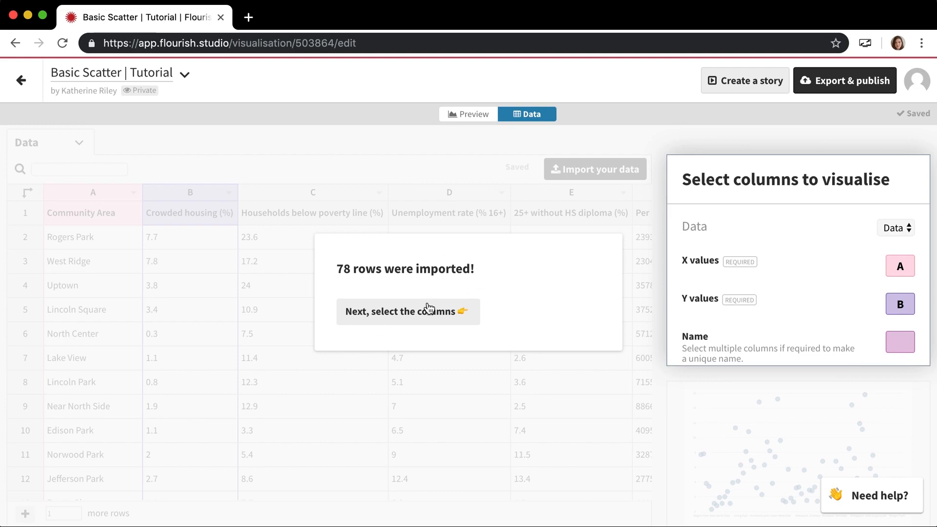
pyautogui.click(425, 313)
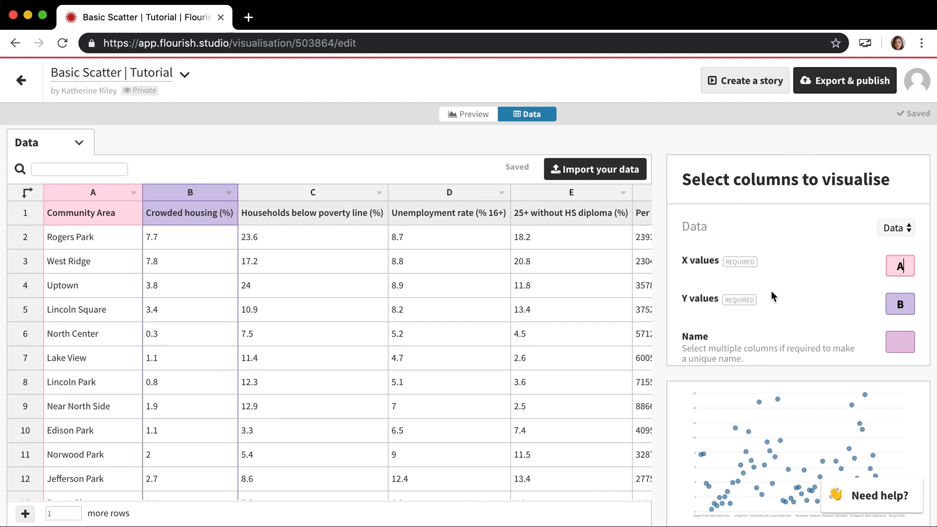
# Review the available column bindings and set the X values to column C, Households below poverty line (%)
pyautogui.scroll(-3, 770, 290)
pyautogui.scroll(-6, 771, 291)
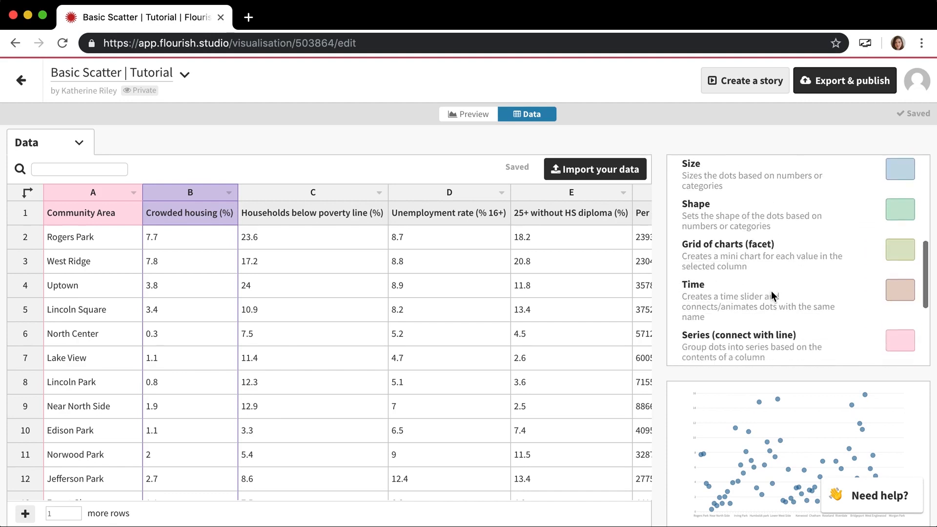
pyautogui.scroll(3, 771, 291)
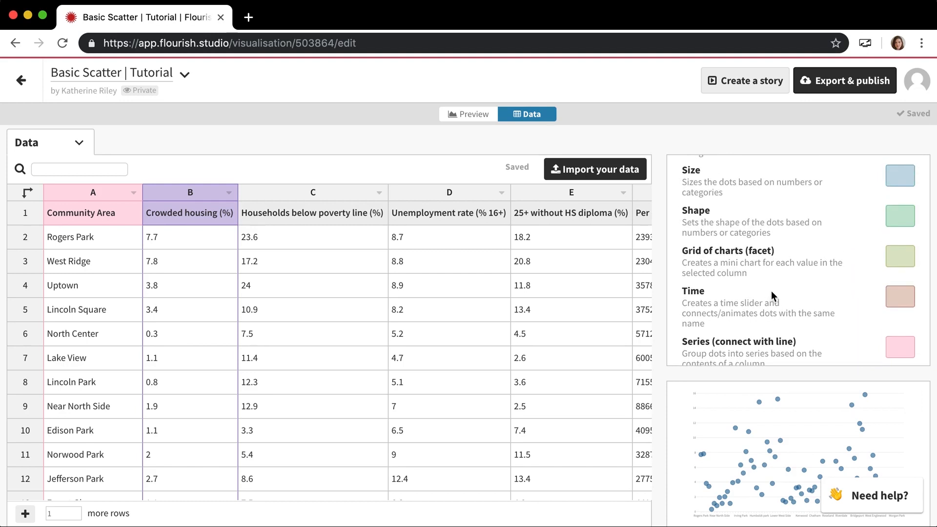
pyautogui.scroll(4, 774, 269)
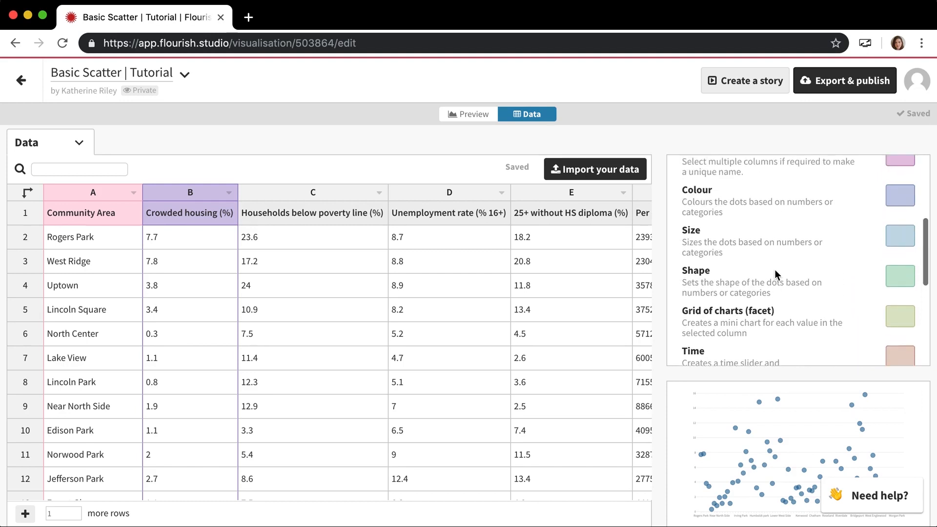
pyautogui.scroll(1, 774, 269)
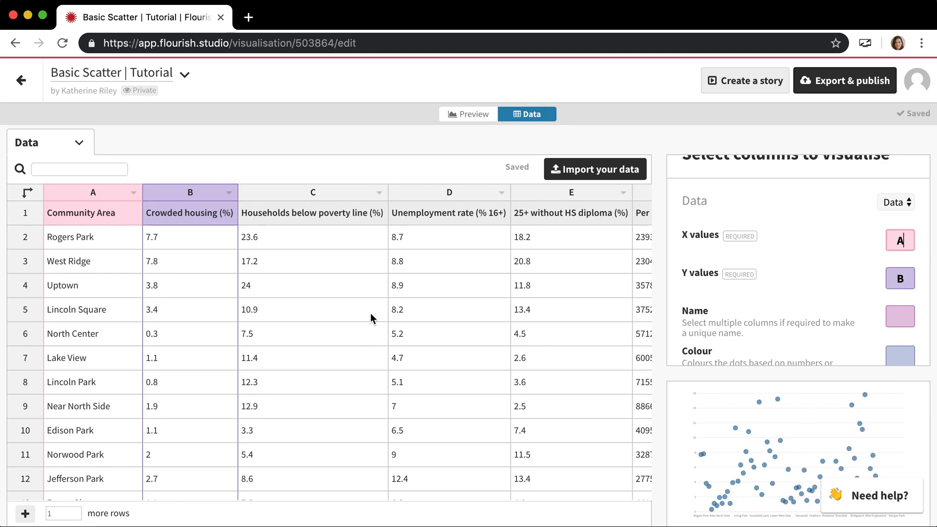
pyautogui.press('BackSpace')
pyautogui.write('C')
pyautogui.press('Tab')
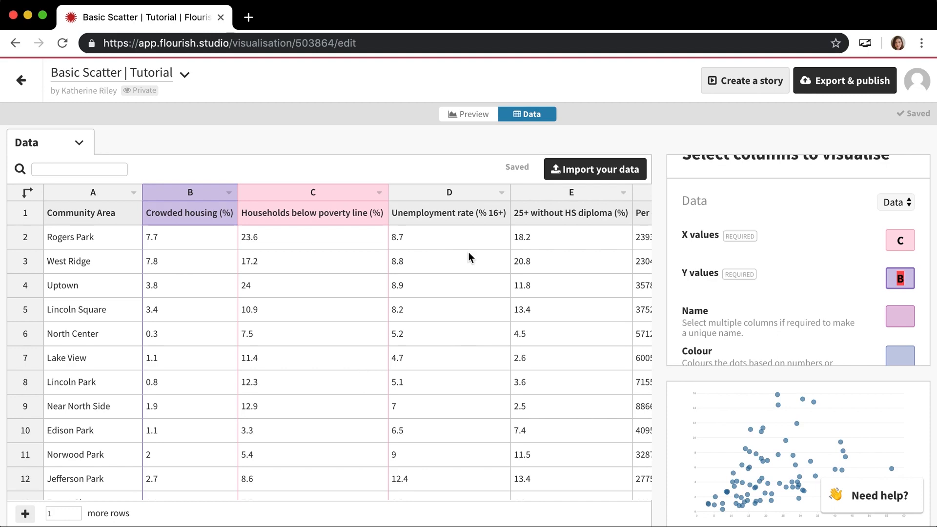
# Set the scatter chart's Name binding to column A, Community Area, and review the column bindings
pyautogui.scroll(1, 884, 251)
pyautogui.scroll(1, 883, 251)
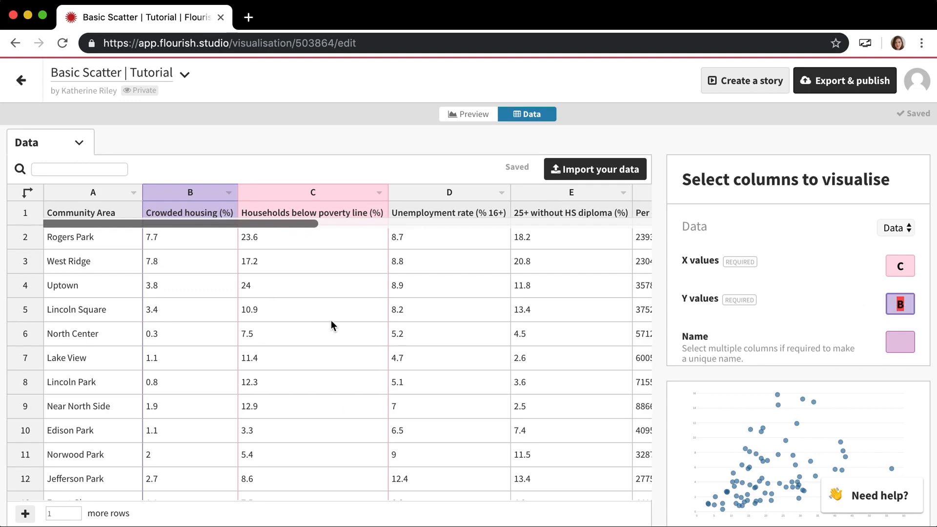
pyautogui.click(910, 305)
pyautogui.click(911, 347)
pyautogui.write('A')
pyautogui.scroll(-3, 906, 346)
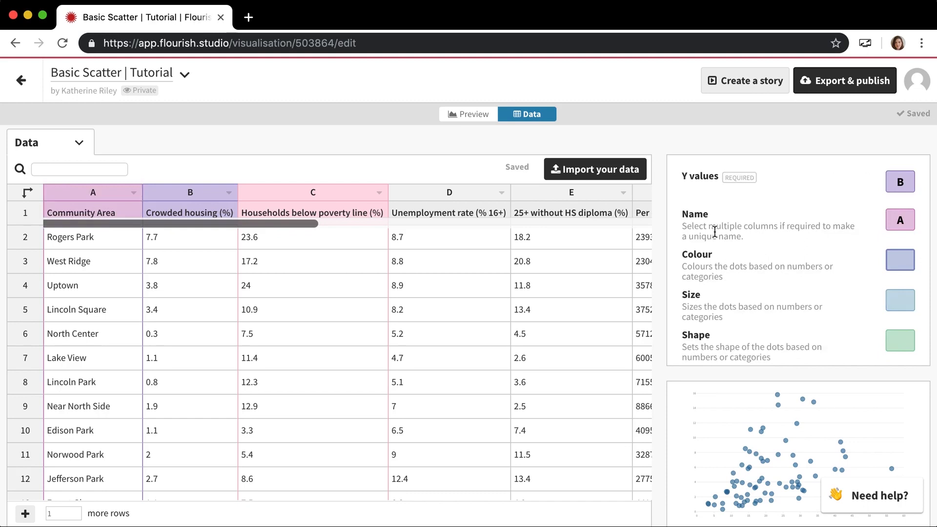
pyautogui.scroll(3, 714, 264)
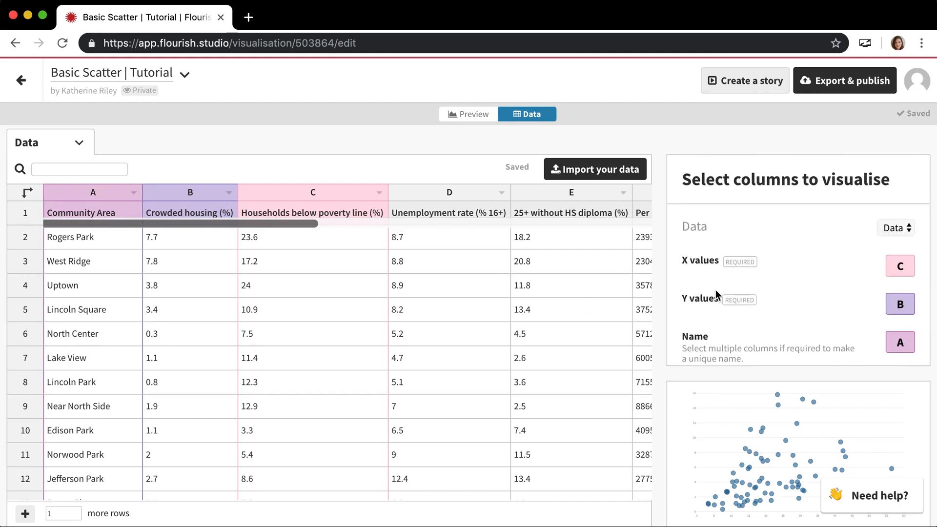
# Swap the scatter chart's axis bindings, setting Y values to column C and X values to column B
pyautogui.click(910, 303)
pyautogui.press('BackSpace')
pyautogui.write('C')
pyautogui.press('BackSpace')
pyautogui.write('B')
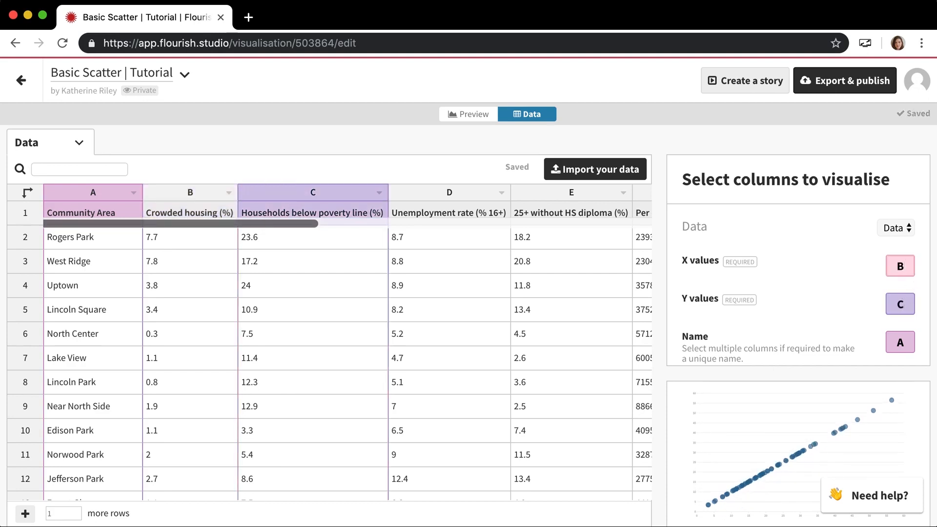
pyautogui.doubleClick(900, 304)
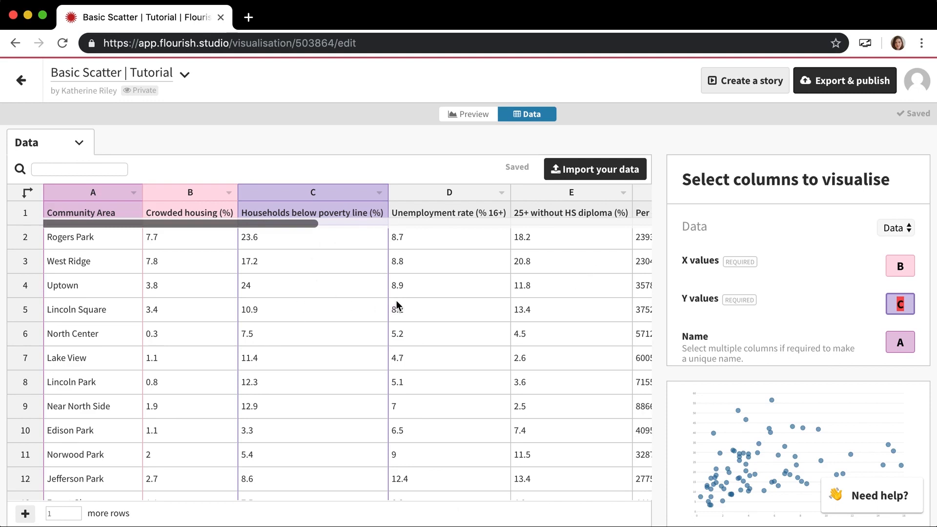
# Check the optional Colour, Size, Shape and Grid of charts bindings, and preview the scatter chart with the West Garfield Park dot's popup
pyautogui.scroll(-3, 806, 252)
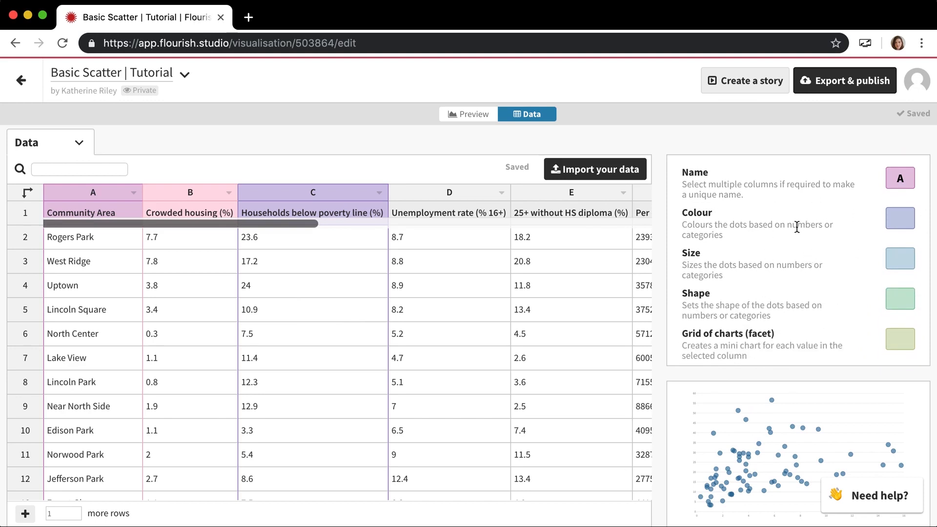
pyautogui.scroll(1, 791, 239)
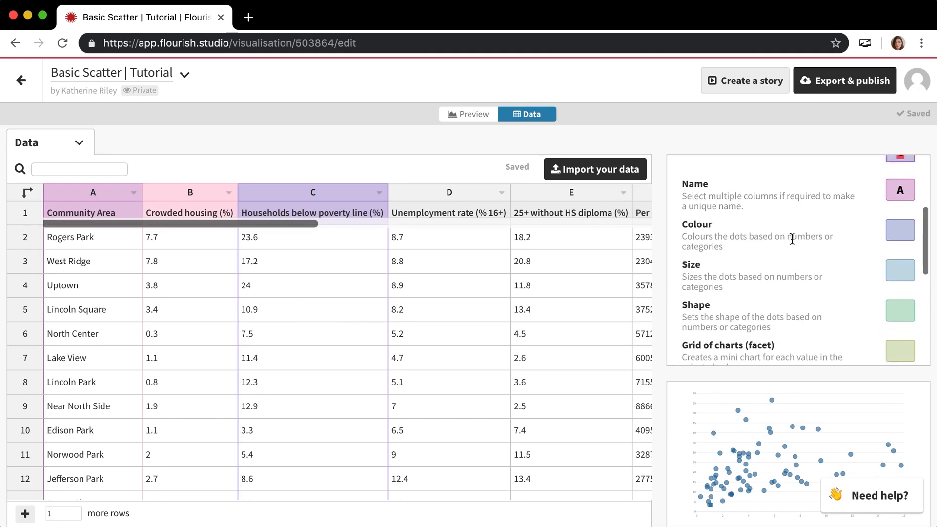
pyautogui.click(467, 115)
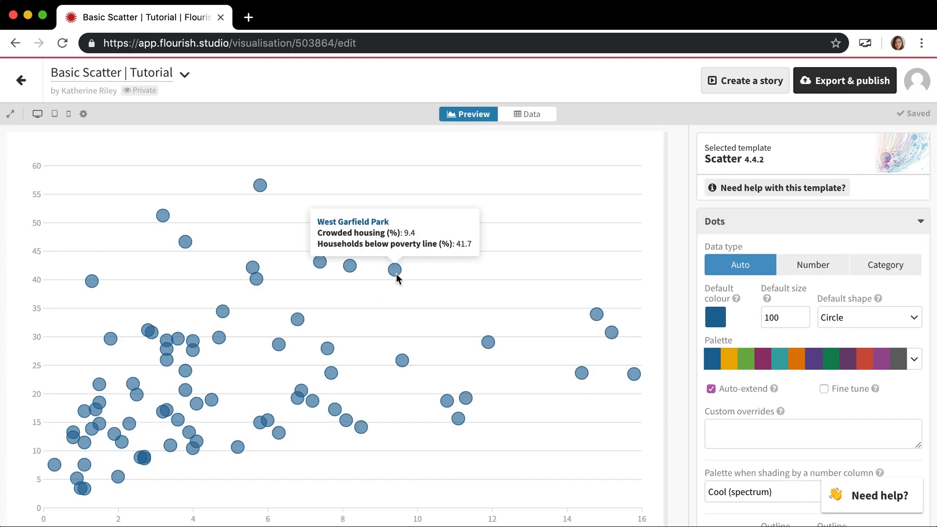
pyautogui.scroll(-1, 396, 273)
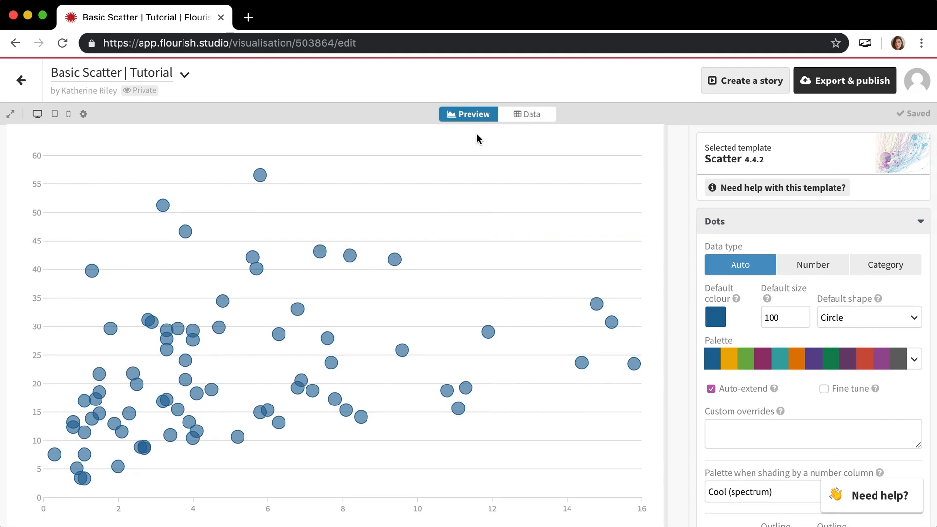
# Return to the data sheet and examine the required and optional column bindings, from X values through Colour, Size and Shape
pyautogui.click(528, 115)
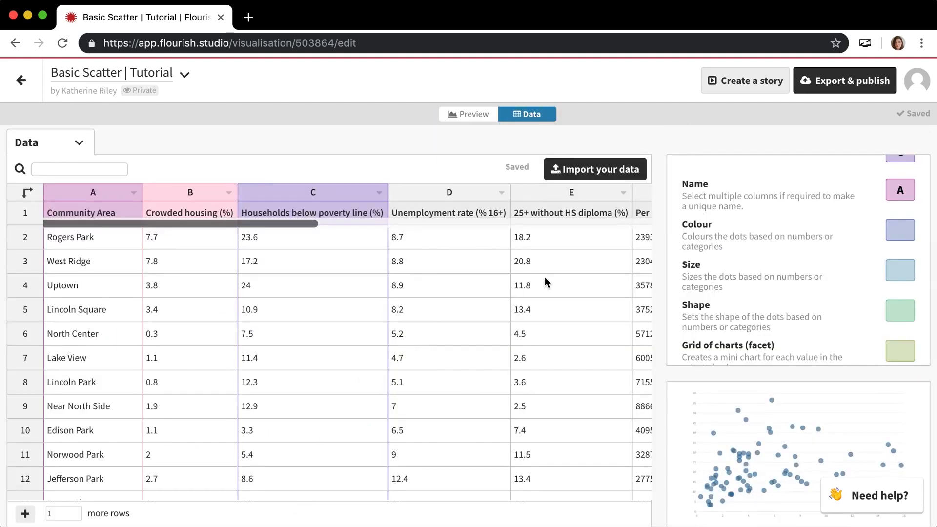
pyautogui.scroll(3, 774, 251)
pyautogui.scroll(-2, 774, 250)
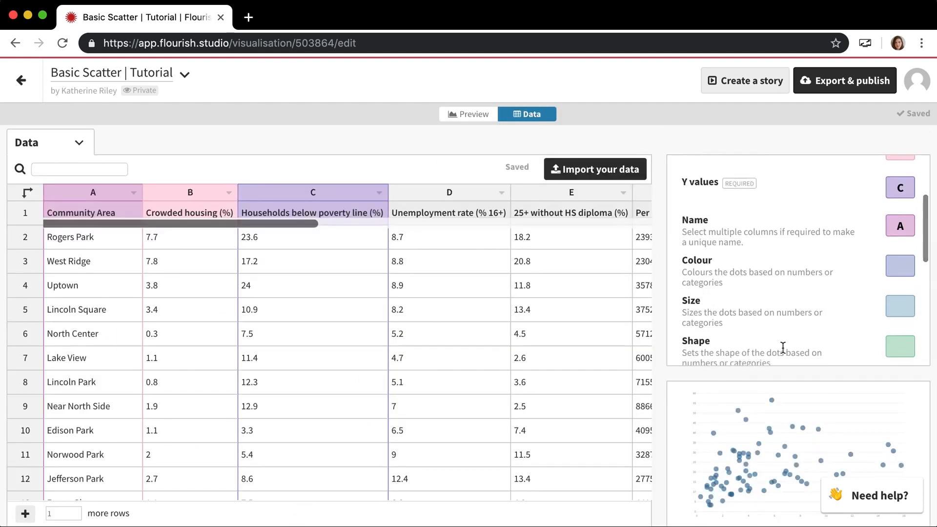
pyautogui.scroll(-3, 807, 288)
pyautogui.scroll(4, 808, 291)
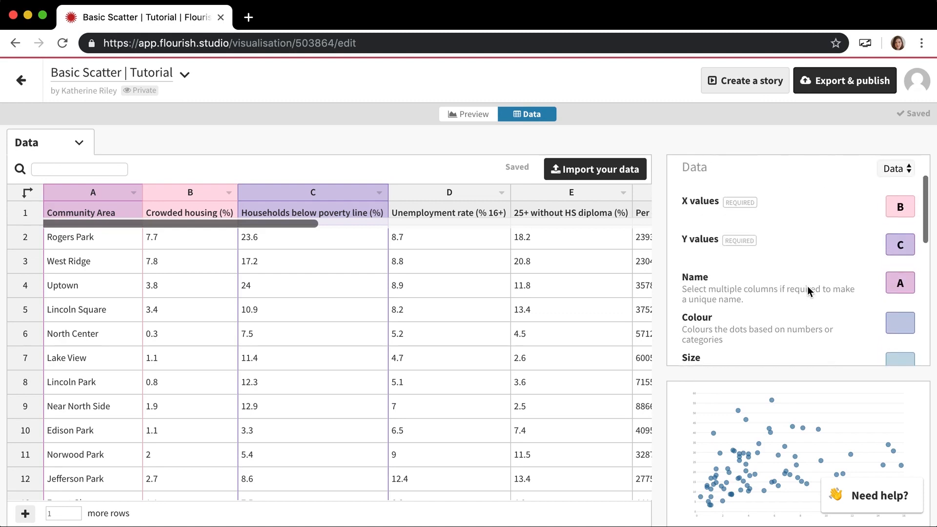
pyautogui.scroll(-1, 806, 286)
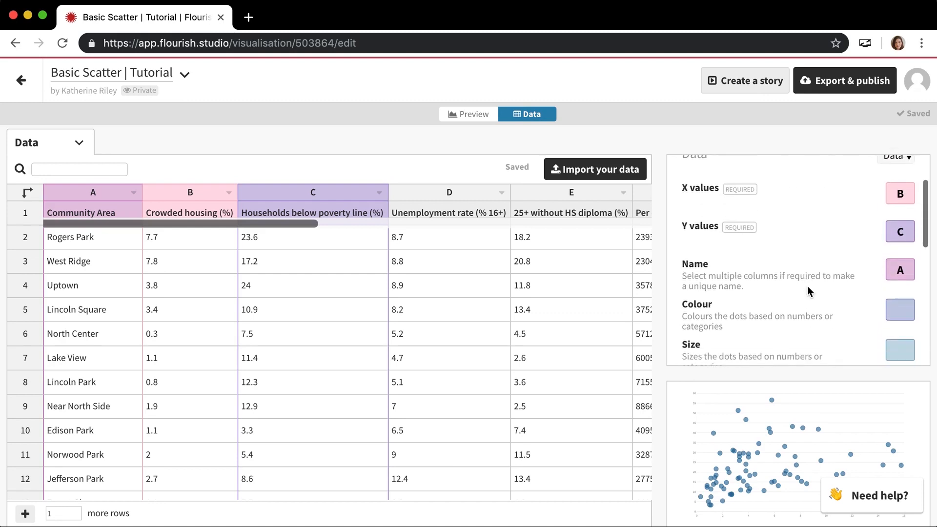
pyautogui.scroll(-2, 798, 305)
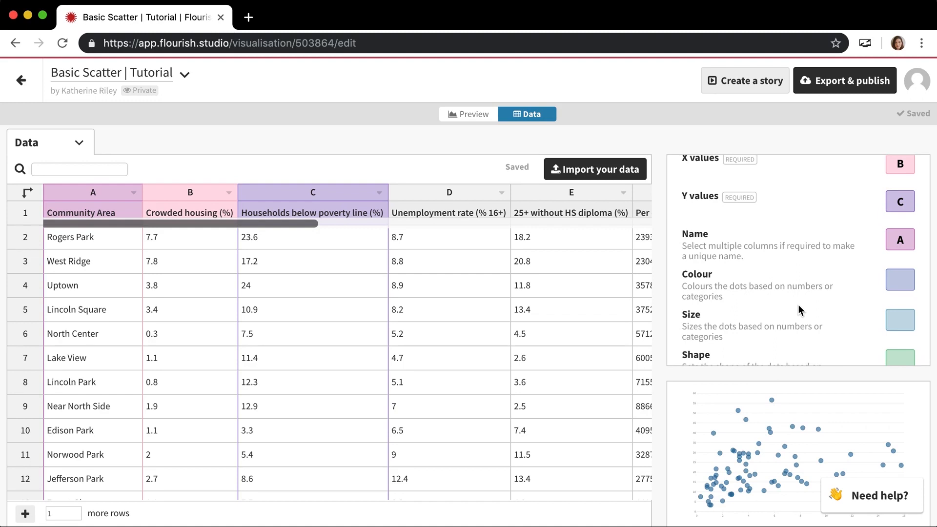
pyautogui.scroll(5, 748, 241)
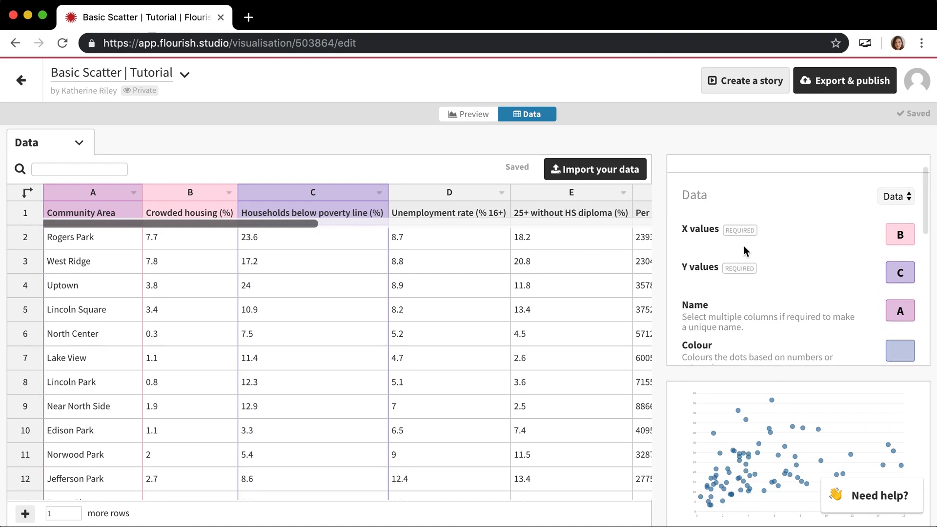